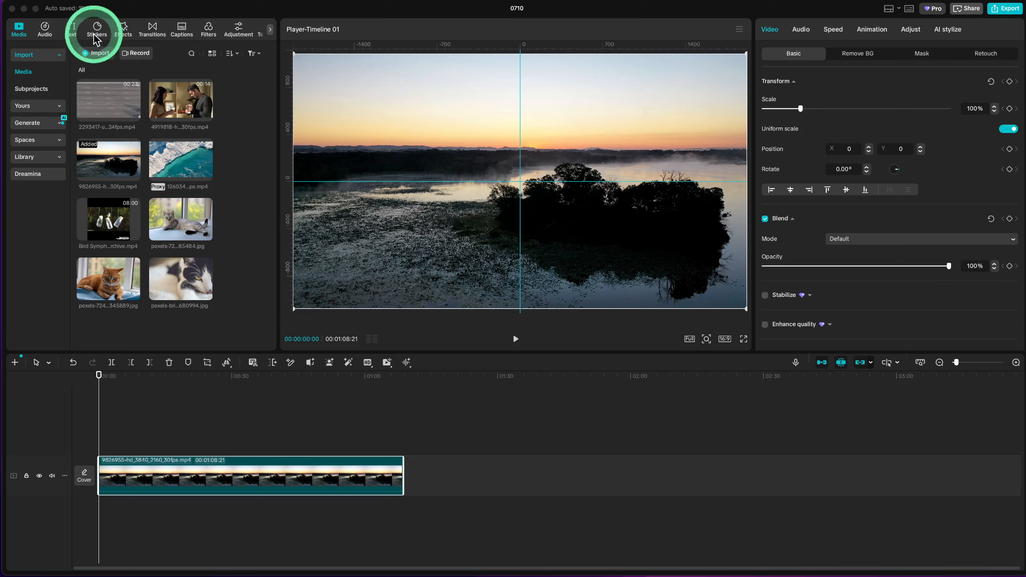
- Find the Diamond Zoom video effect and apply it across the full length of the lake clip
click(123, 33)
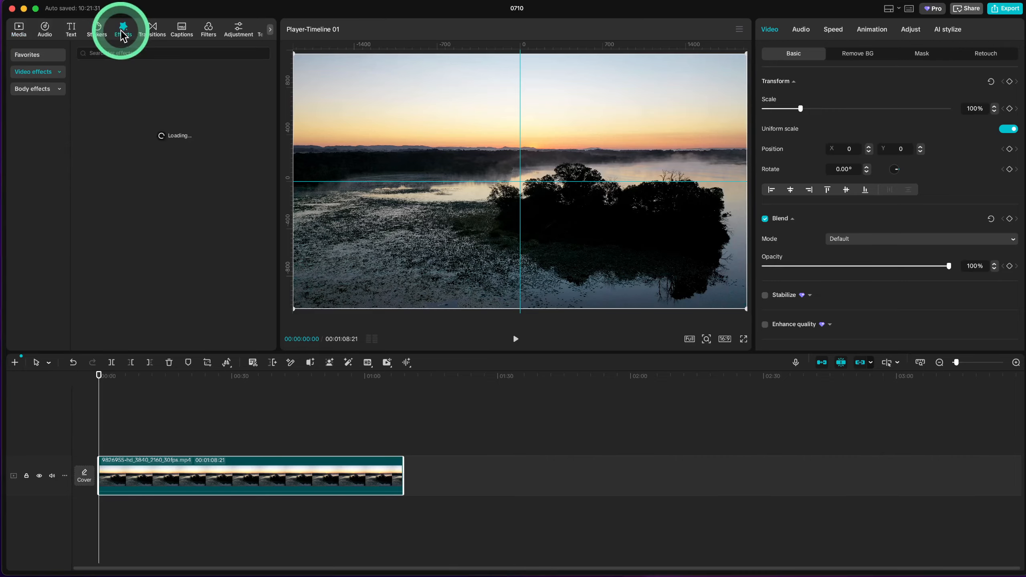
click(112, 52)
text(diamond zoom)
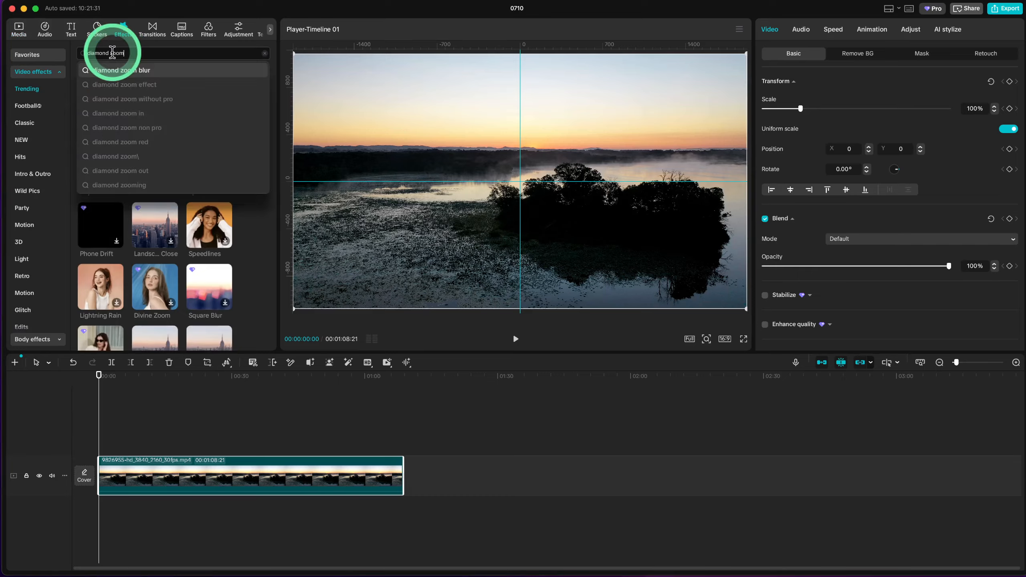
key(Return)
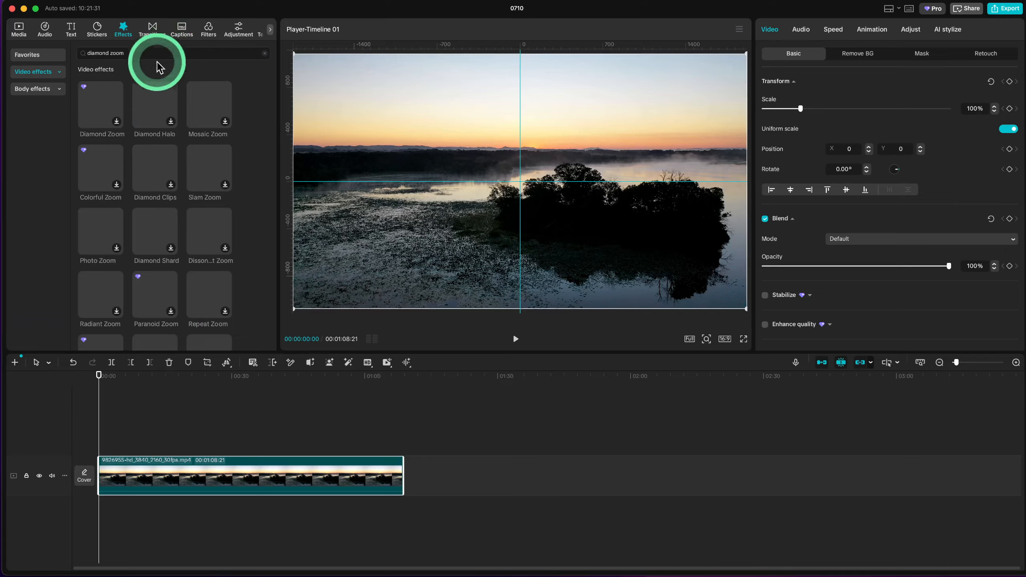
drag(105, 103, 401, 456)
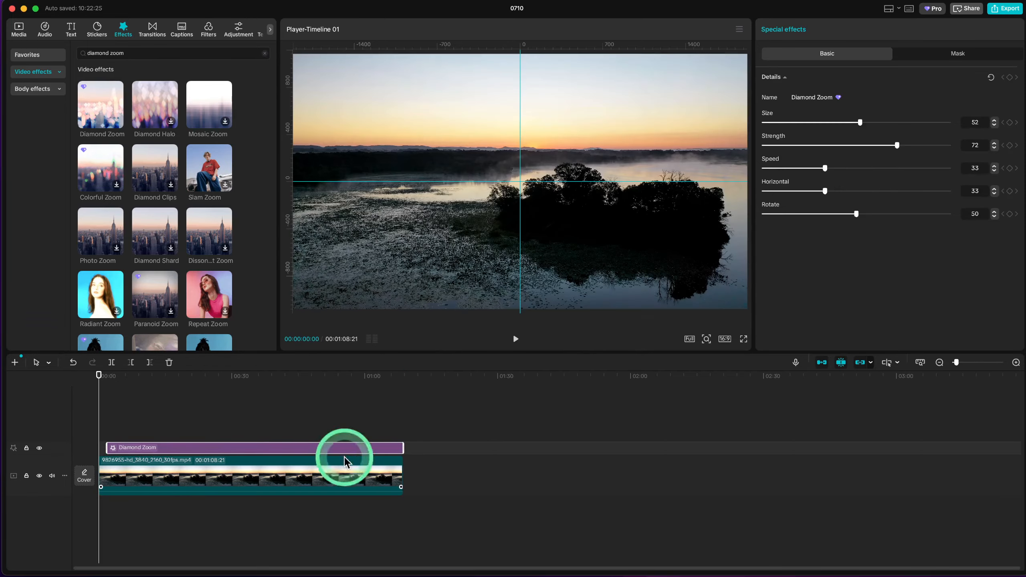
drag(102, 454, 99, 447)
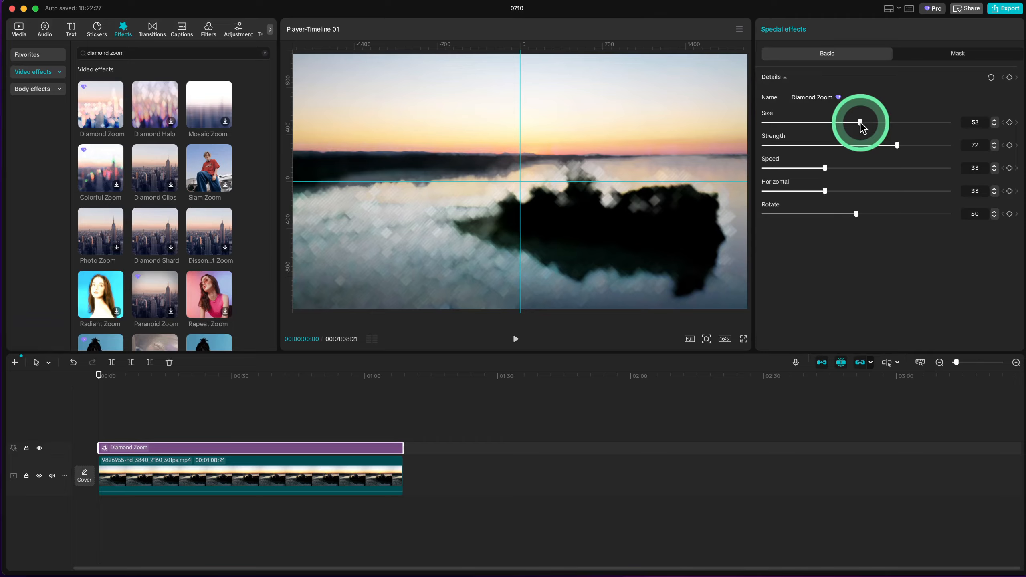
- Set the Diamond Zoom effect's size to 44 and speed to 44, and preview the clip
mouse_move(861, 123)
mouse_down()
mouse_move(772, 126)
mouse_move(845, 132)
mouse_up()
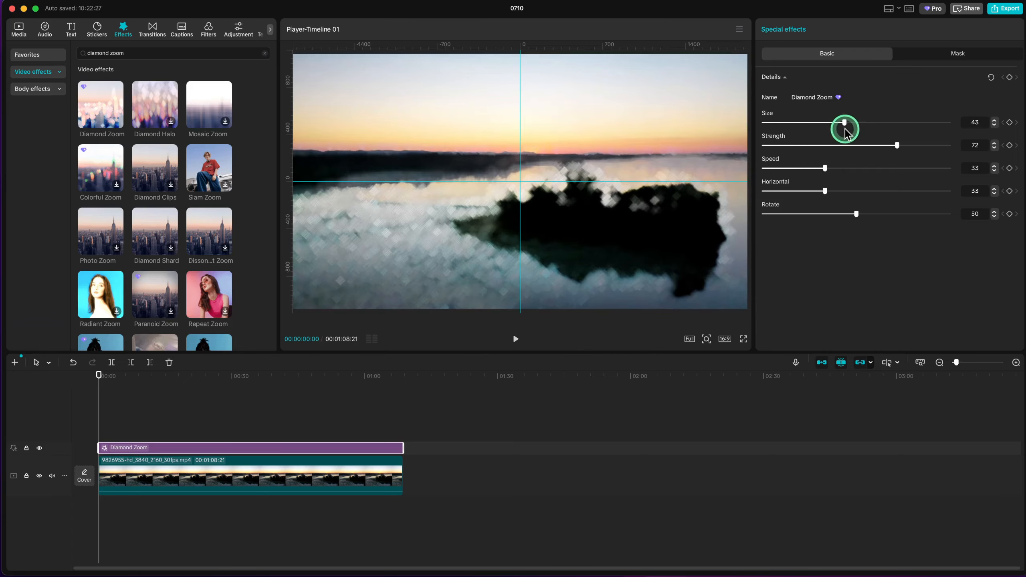
drag(825, 166, 847, 180)
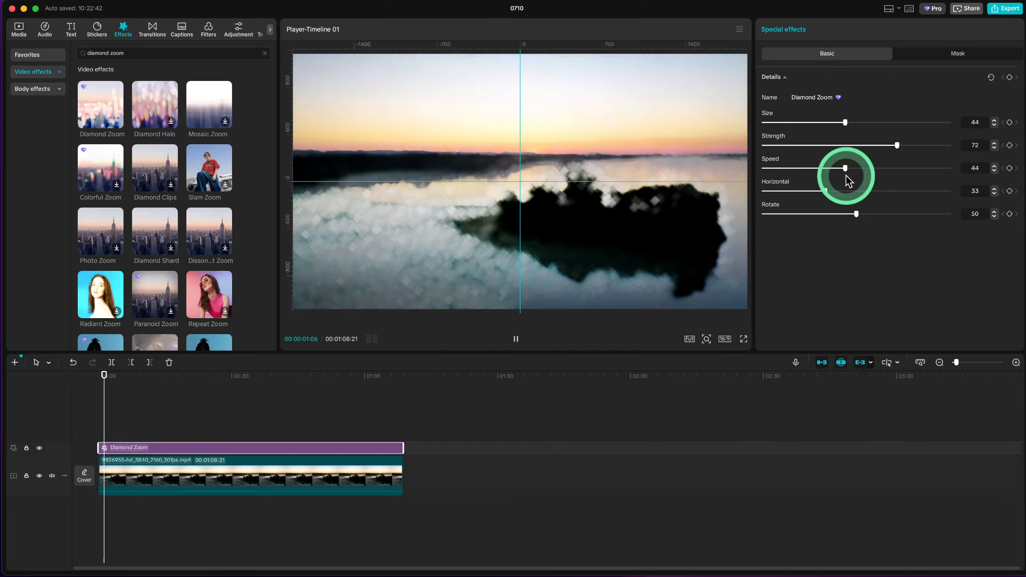
key(space)
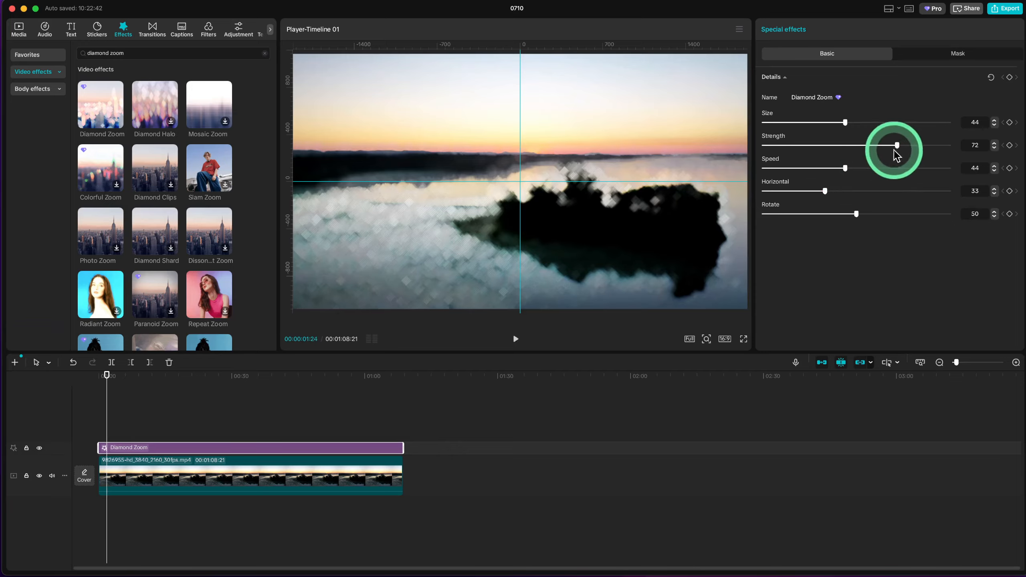
mouse_move(894, 151)
mouse_down()
mouse_move(820, 155)
mouse_move(916, 151)
mouse_move(793, 157)
mouse_move(899, 159)
mouse_up()
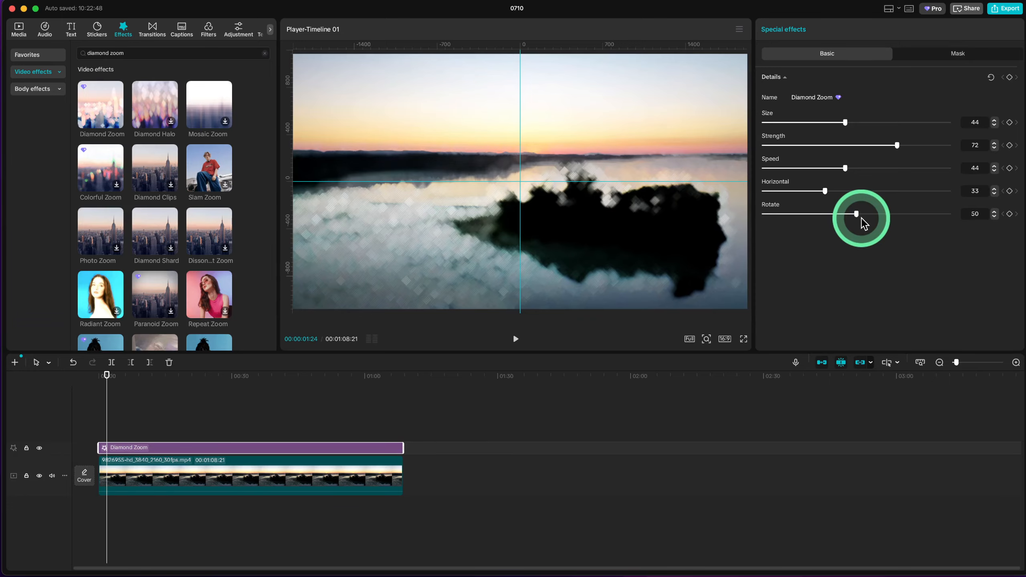
key(space)
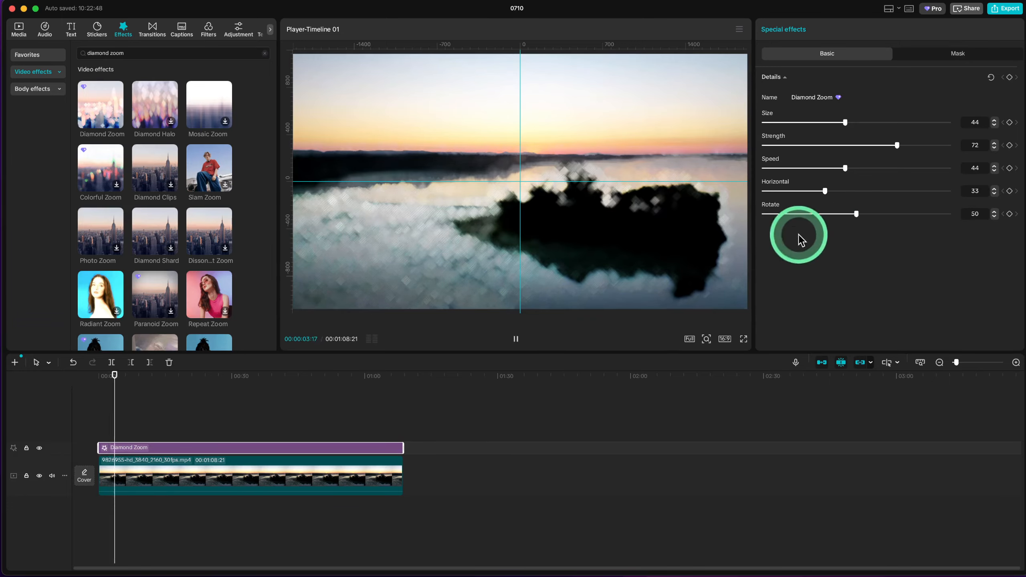
key(space)
- Set the Diamond Zoom effect's horizontal value to 27 and play the clip to check it
mouse_move(826, 192)
mouse_down()
mouse_move(880, 192)
mouse_move(794, 198)
mouse_move(883, 198)
mouse_move(814, 198)
mouse_up()
key(space)
key(space)
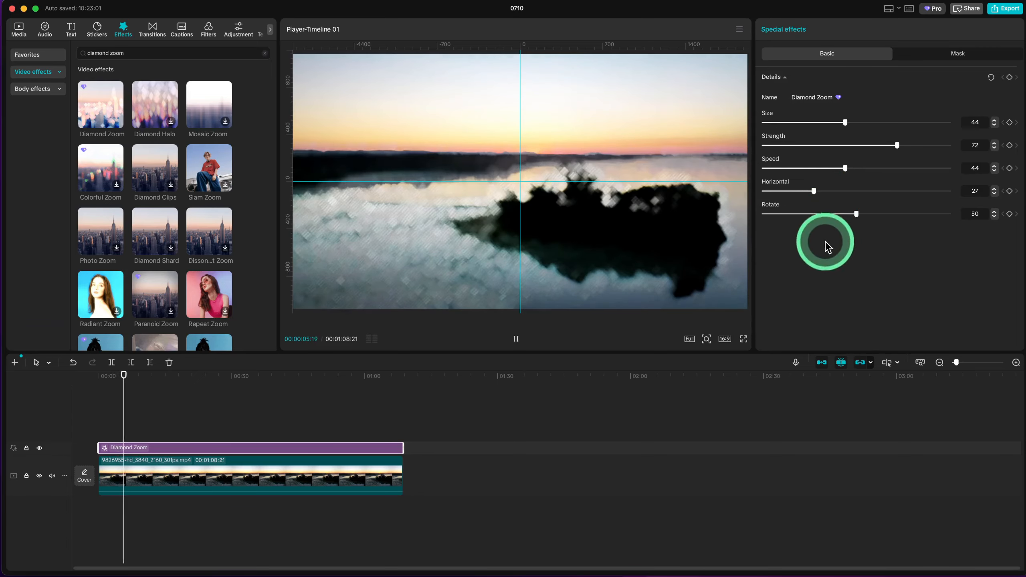
key(space)
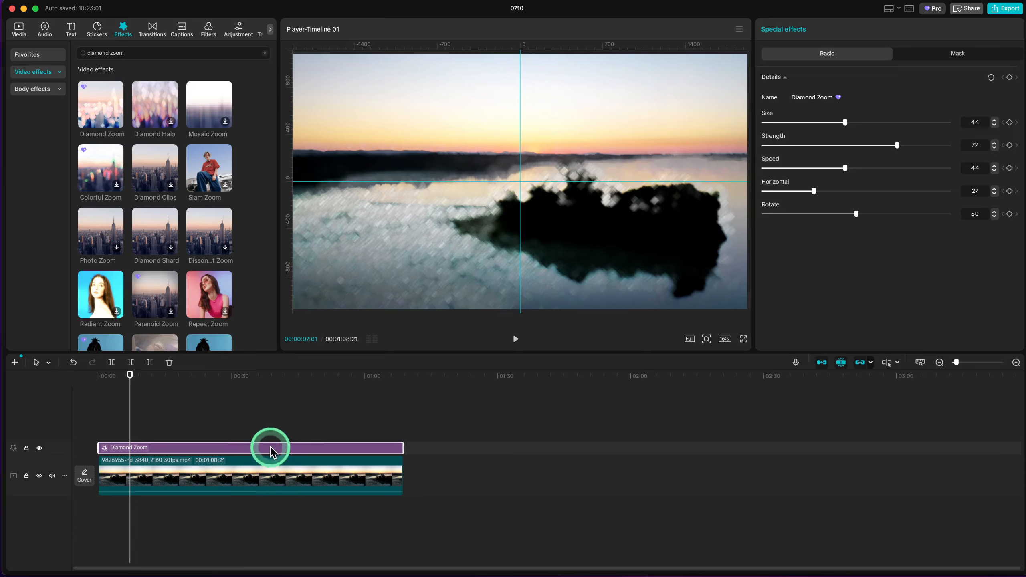
- Delete the Diamond Zoom effect from the timeline and search the video effects for halo blur
key(Delete)
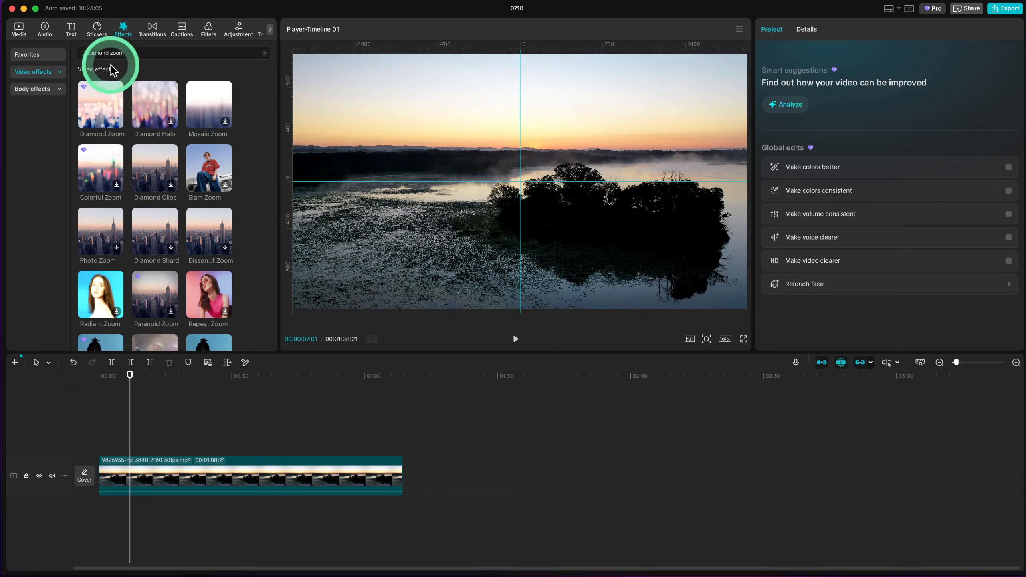
click(106, 53)
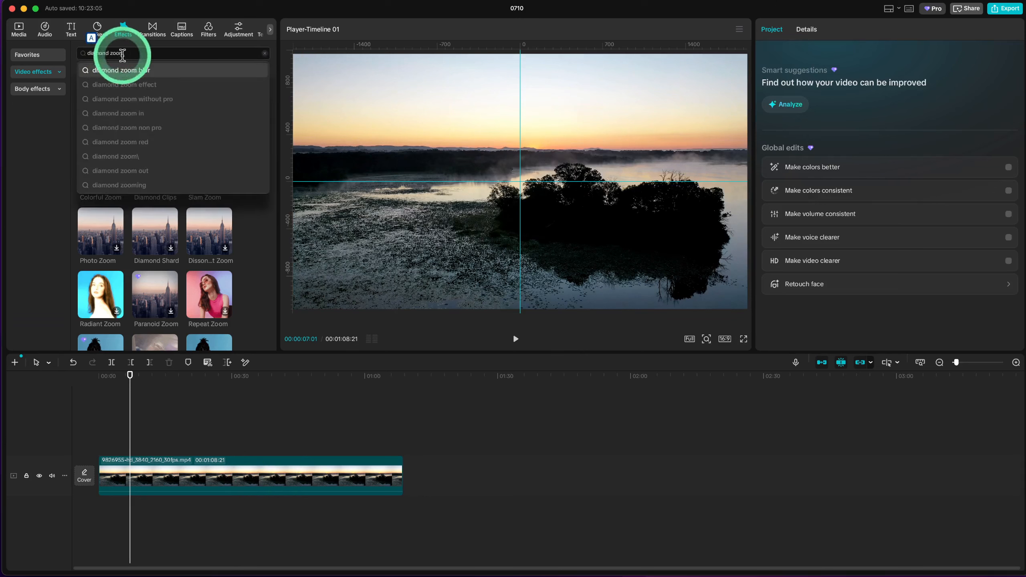
key(super+a)
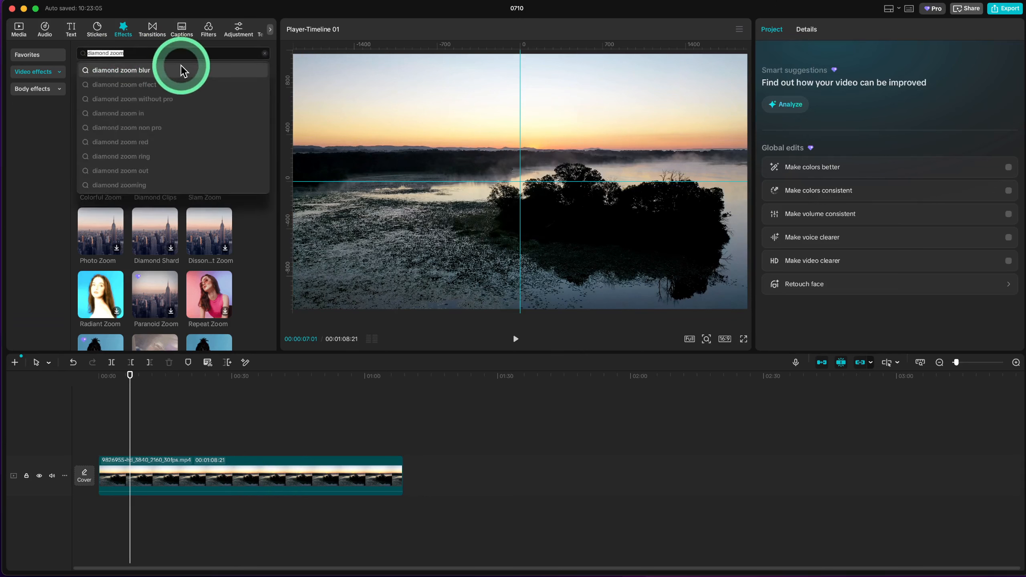
text(halo blur)
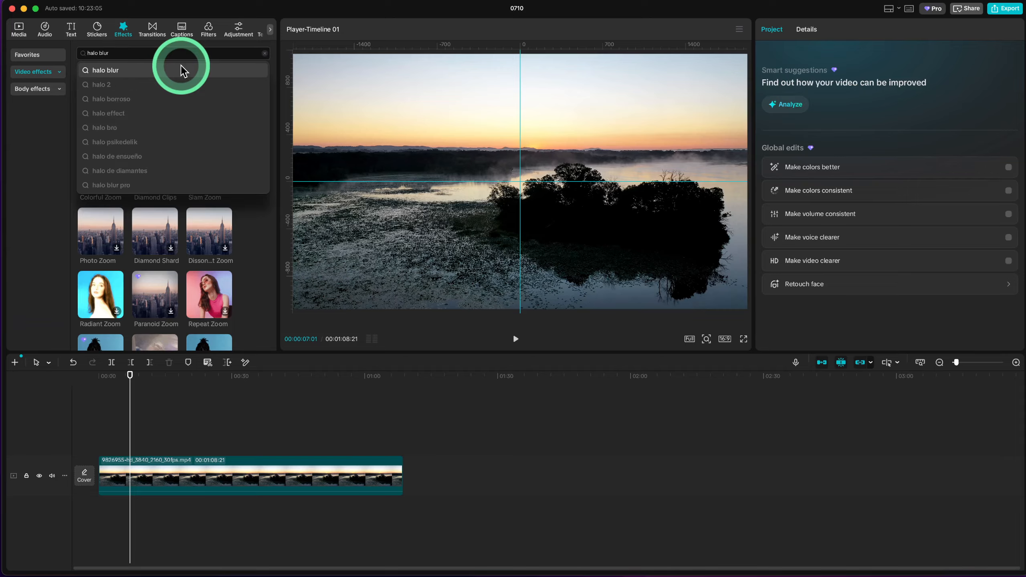
click(181, 70)
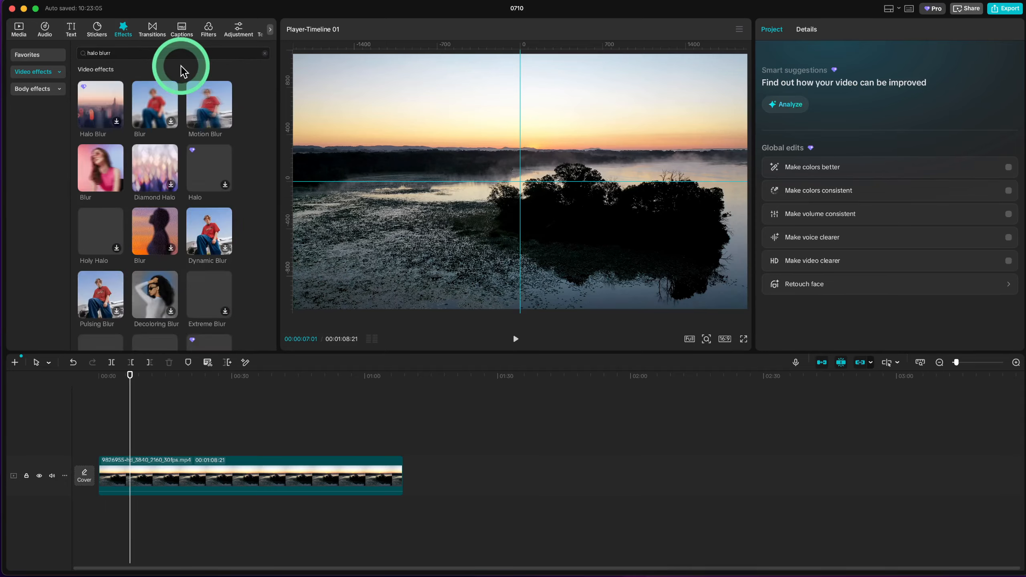
- Add the Halo Blur effect to the timeline and extend it over the whole clip
click(100, 101)
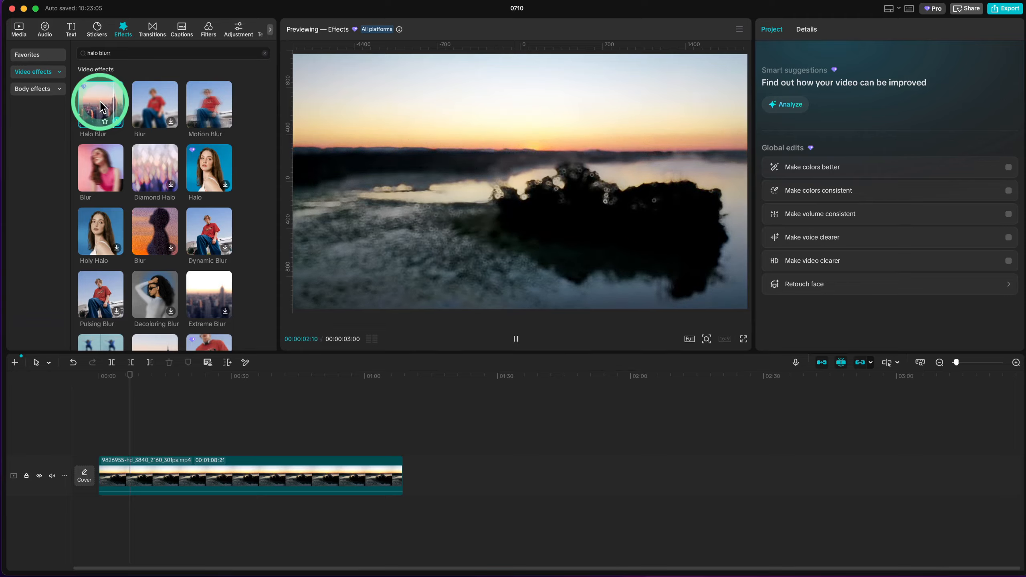
click(116, 121)
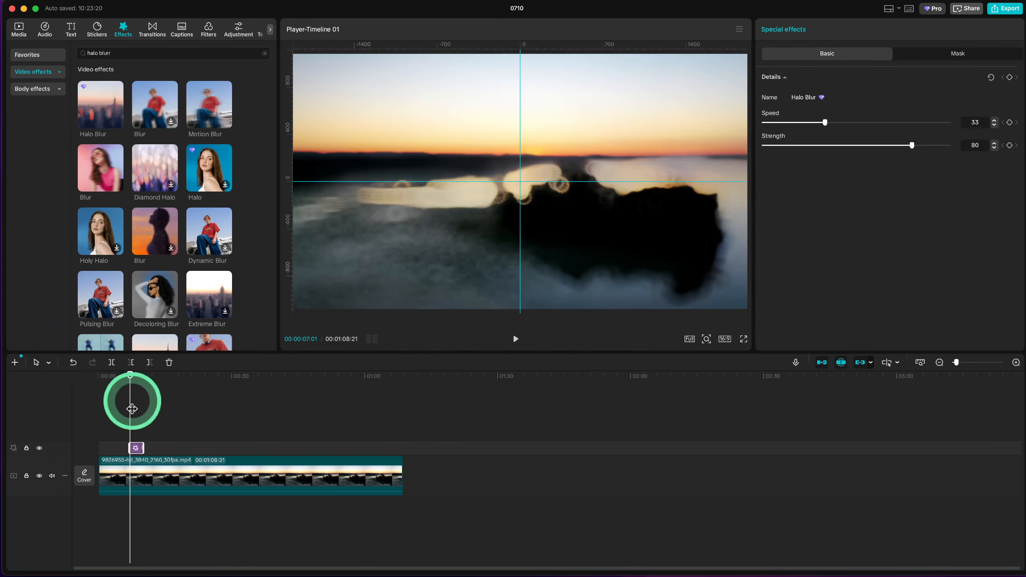
drag(142, 445, 401, 454)
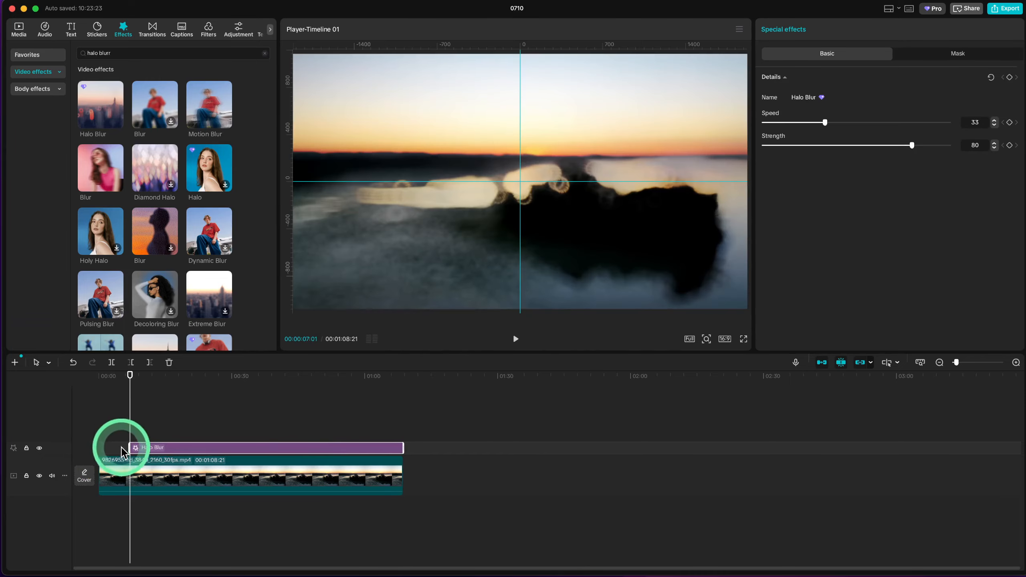
drag(127, 446, 11, 447)
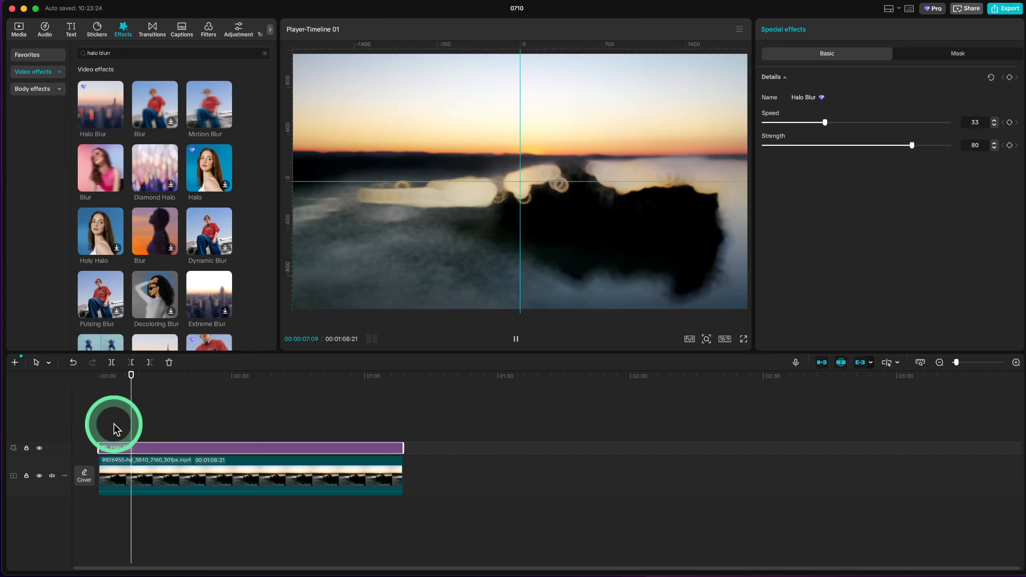
- Preview the Halo Blur effect at several points of the clip and set its strength to 41
click(148, 417)
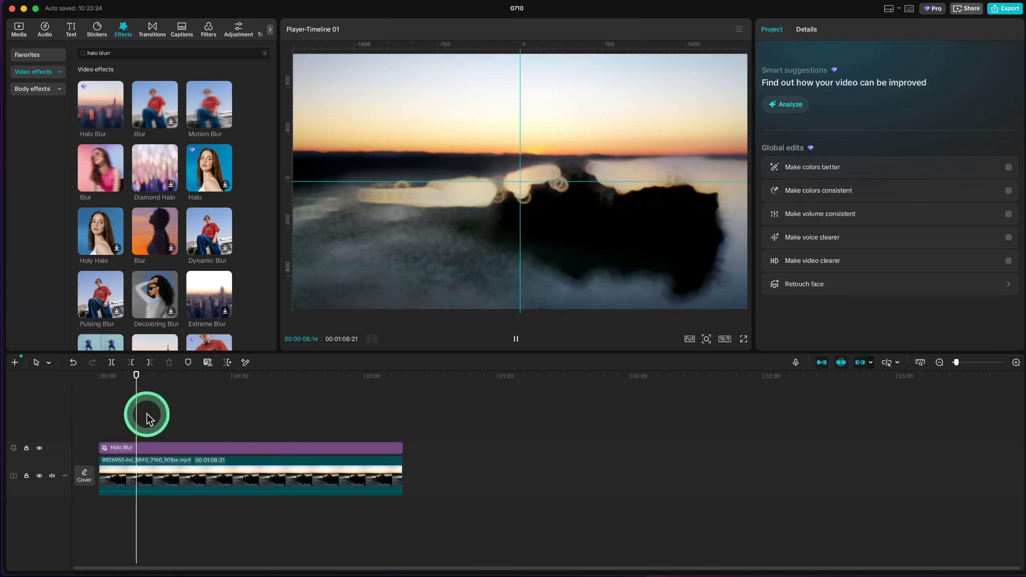
click(186, 441)
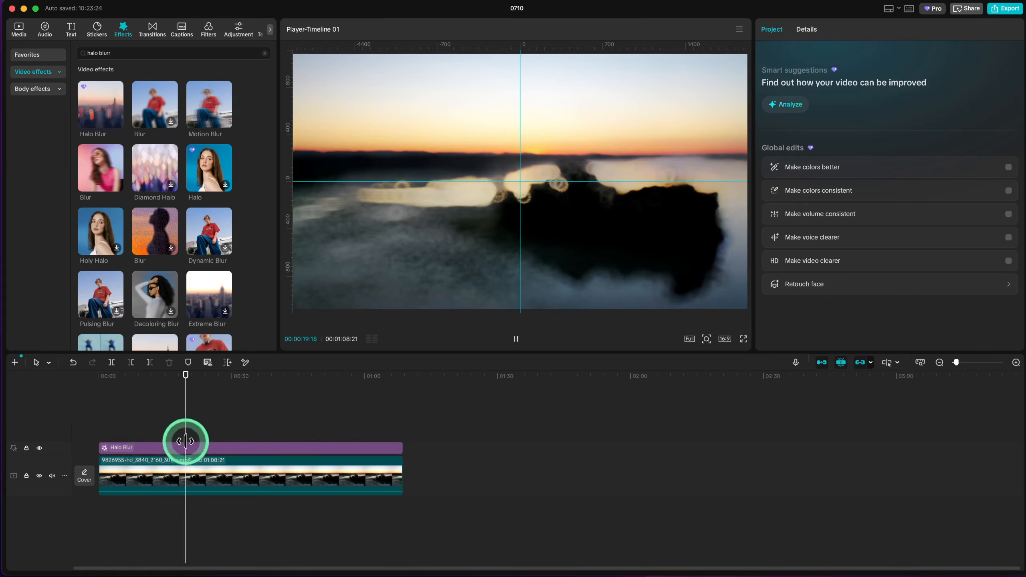
click(187, 444)
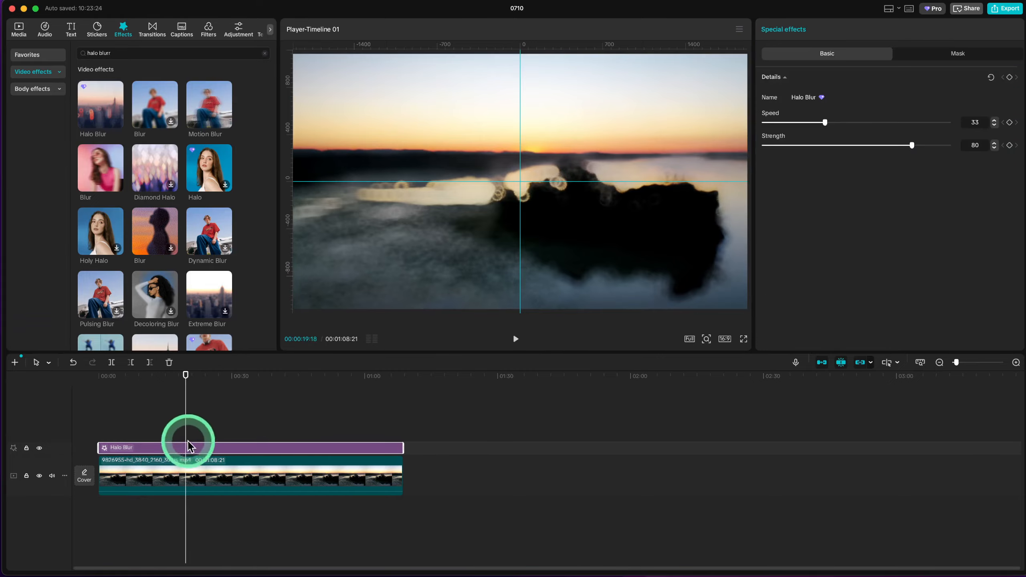
drag(187, 426, 242, 434)
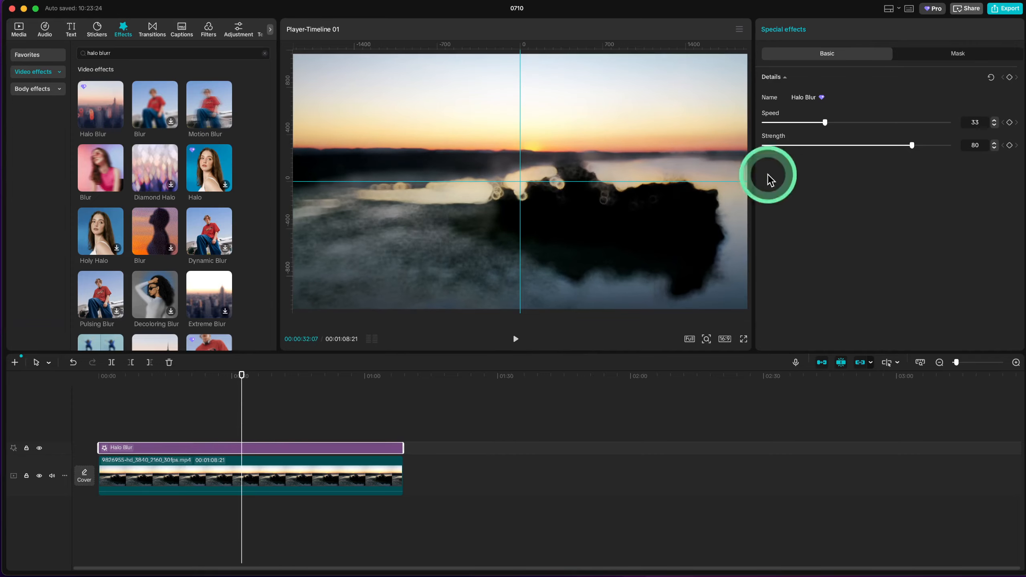
click(840, 146)
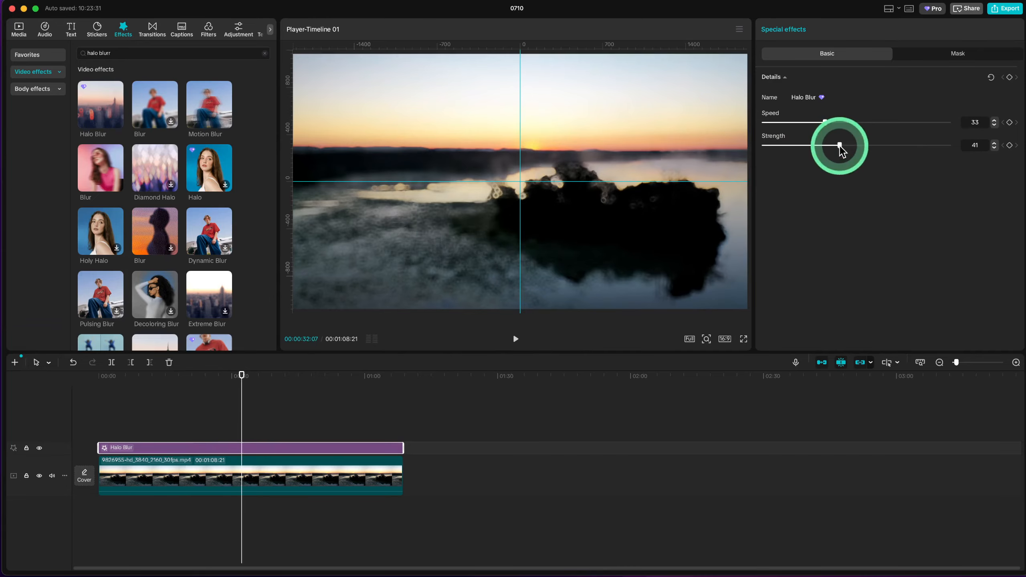
key(space)
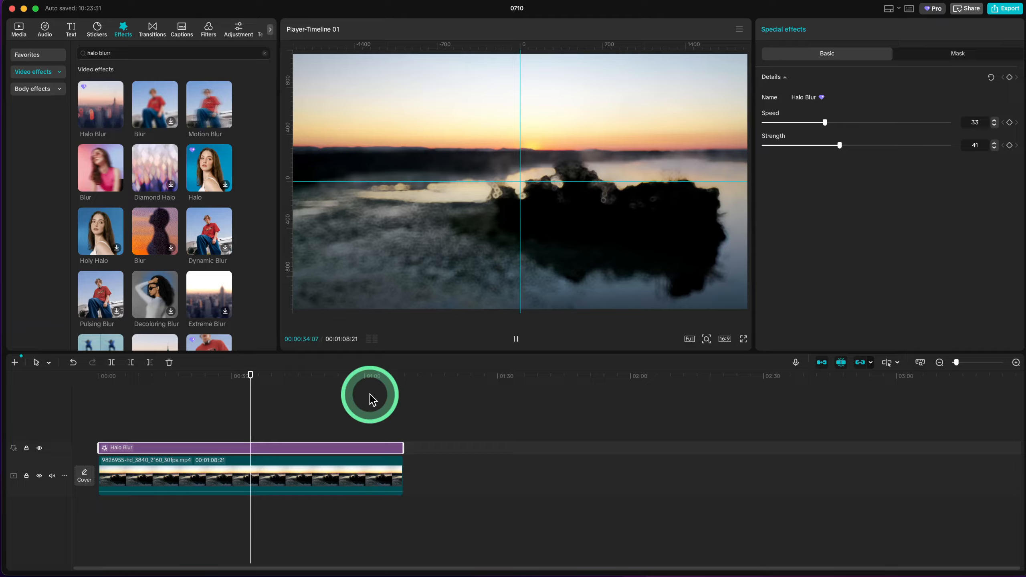
key(space)
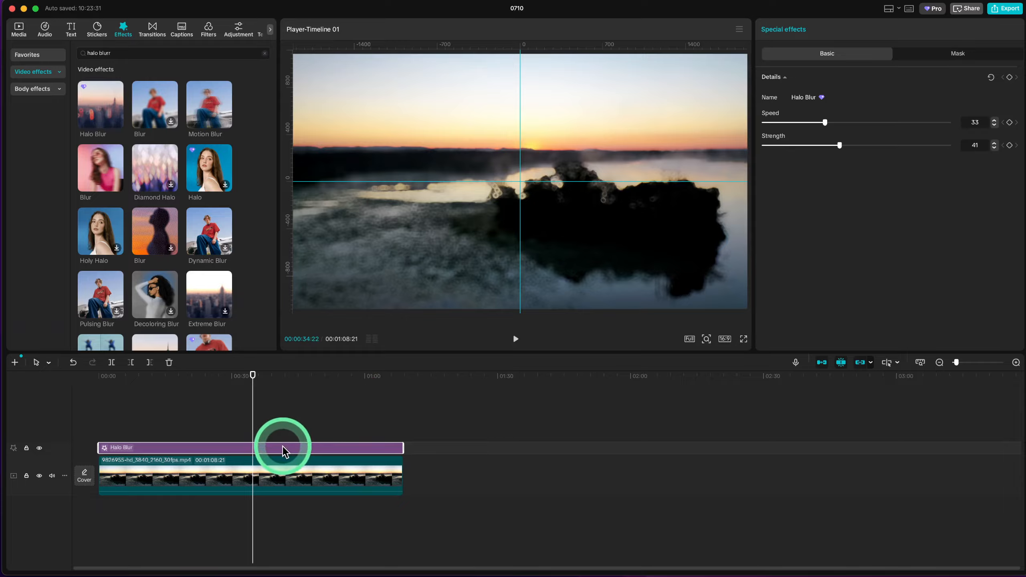
mouse_move(281, 447)
mouse_down()
mouse_move(279, 470)
mouse_move(286, 451)
mouse_up()
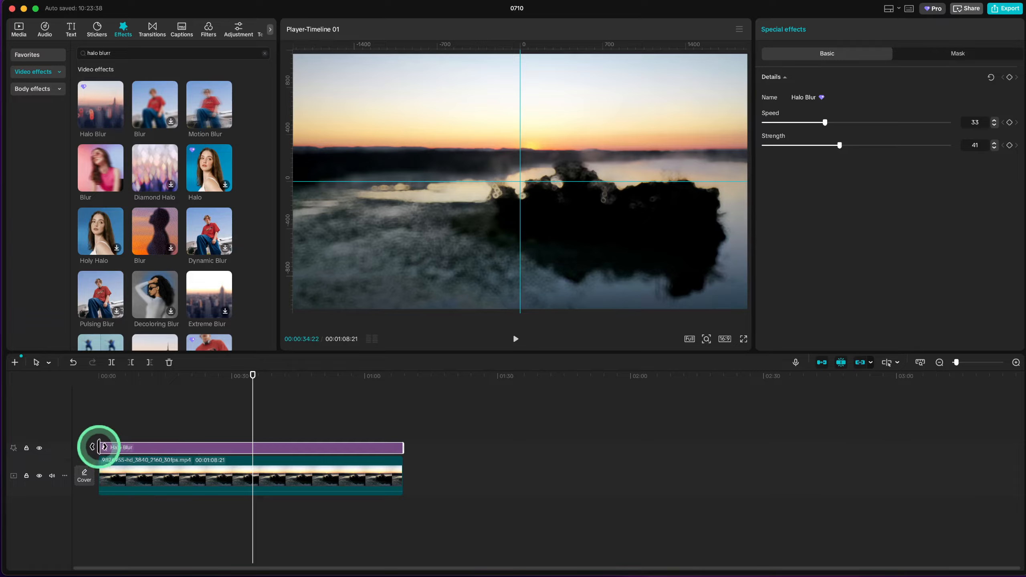
- Trim the start of Halo Blur to just past the playhead so it covers only the clip's second half, and preview the unblurred part
drag(101, 447, 260, 449)
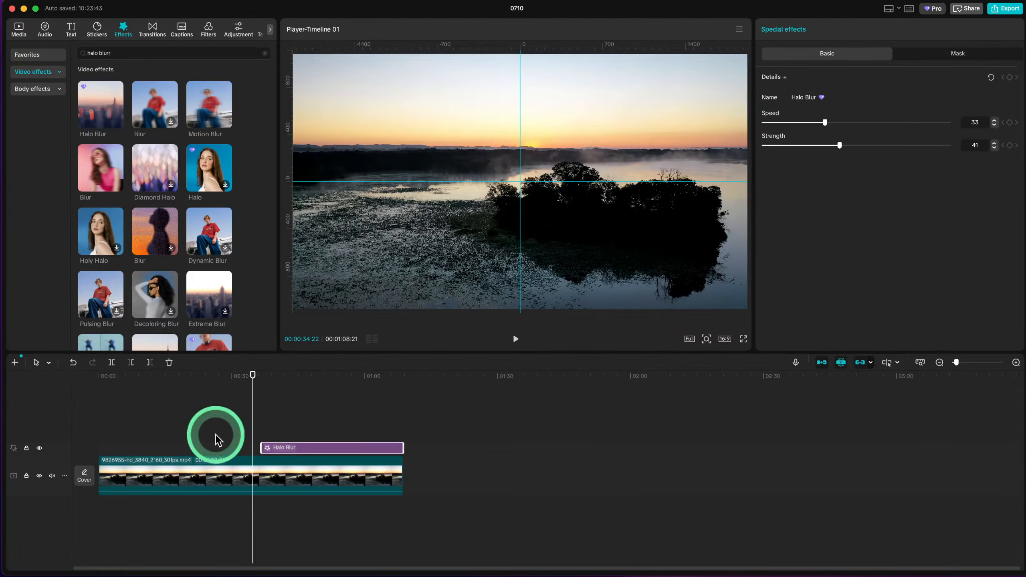
click(215, 435)
key(space)
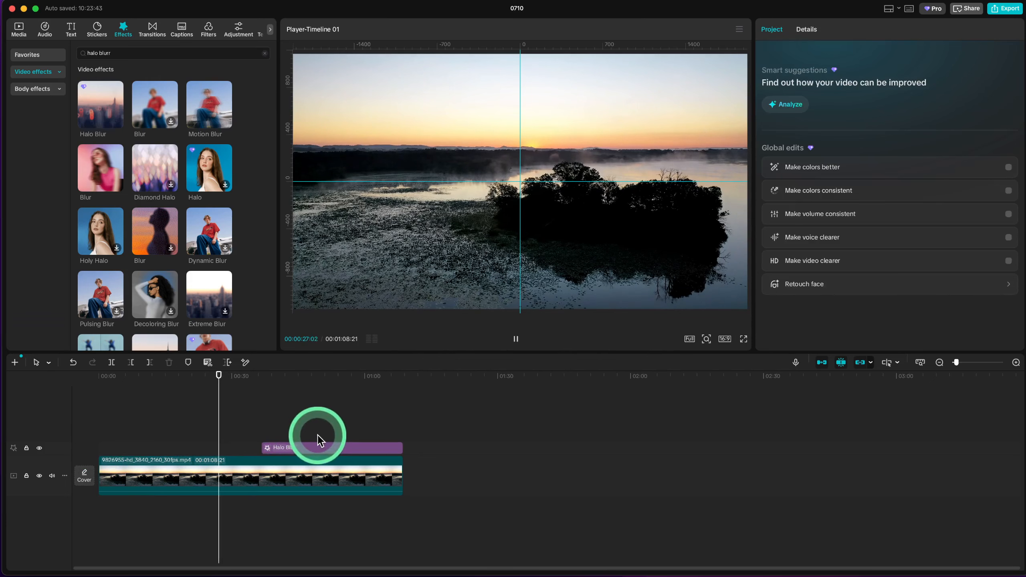
key(space)
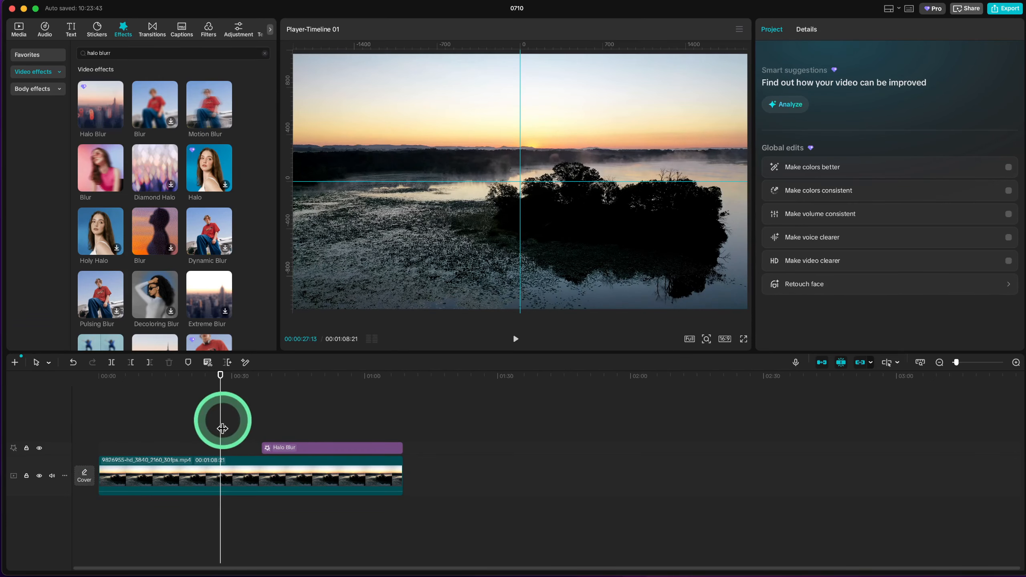
drag(222, 419, 249, 437)
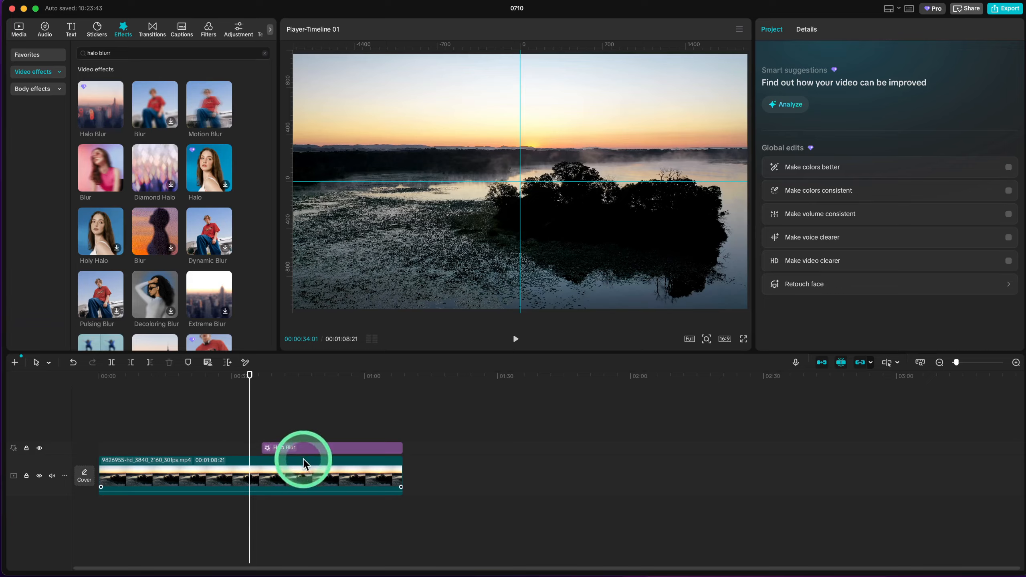
- Add a circle mask to the Halo Blur effect and preview the masked blur at about 47 seconds
click(317, 448)
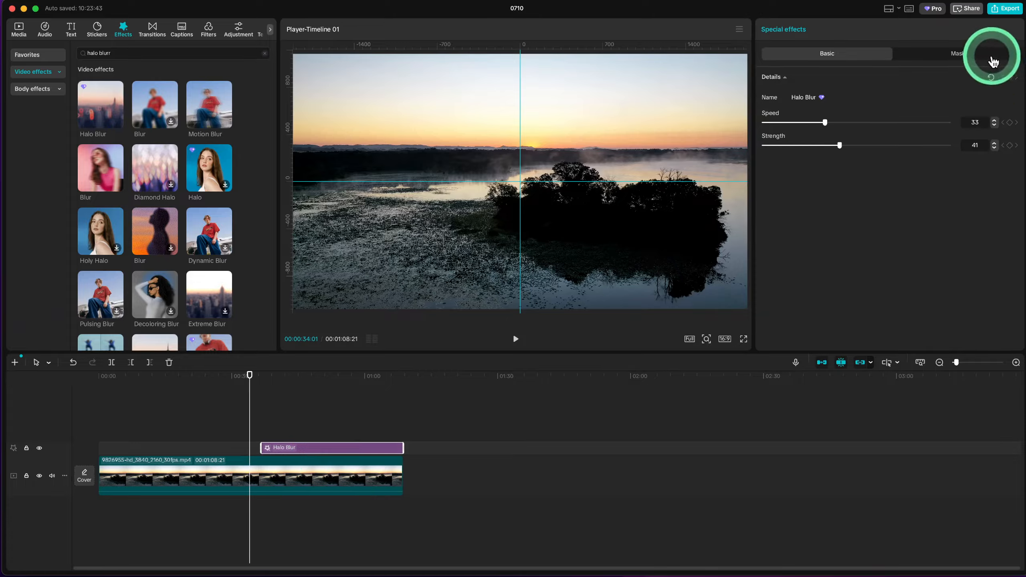
click(980, 56)
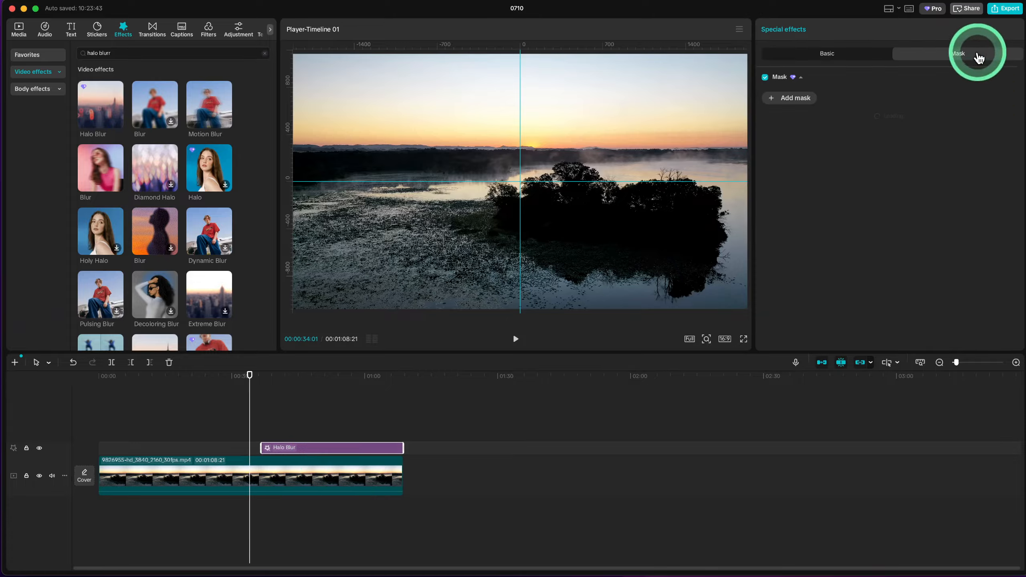
click(794, 99)
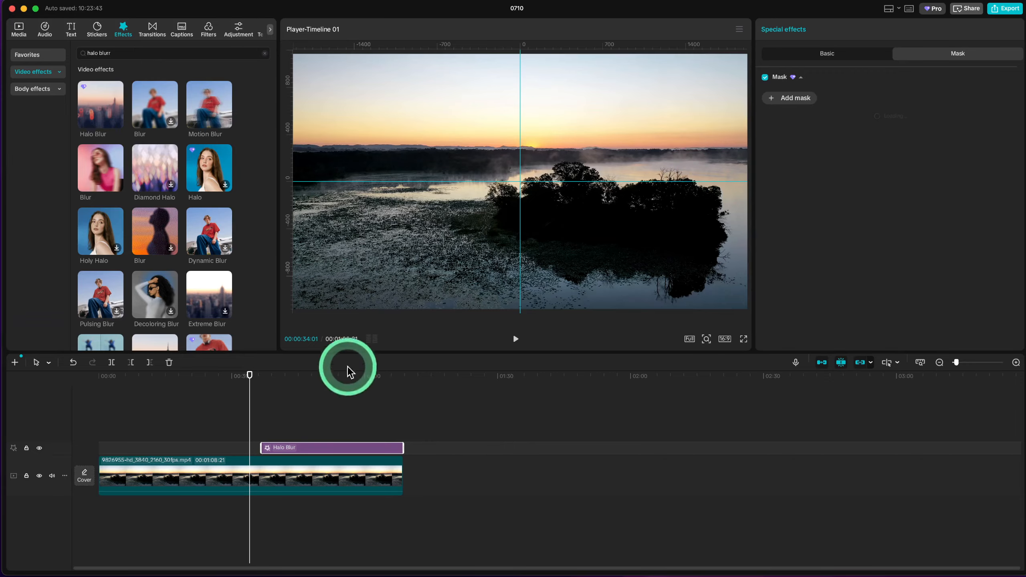
click(794, 99)
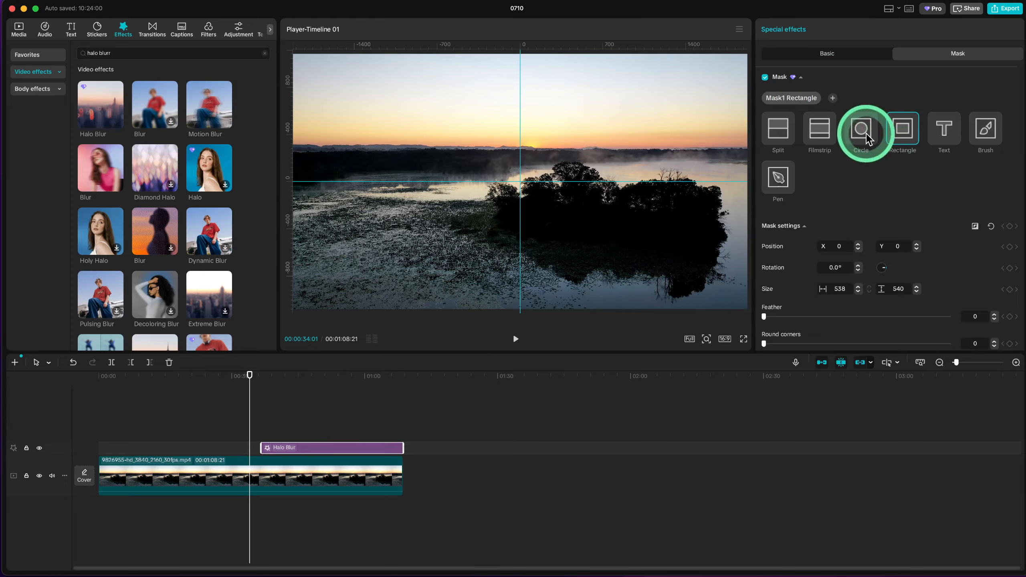
click(852, 133)
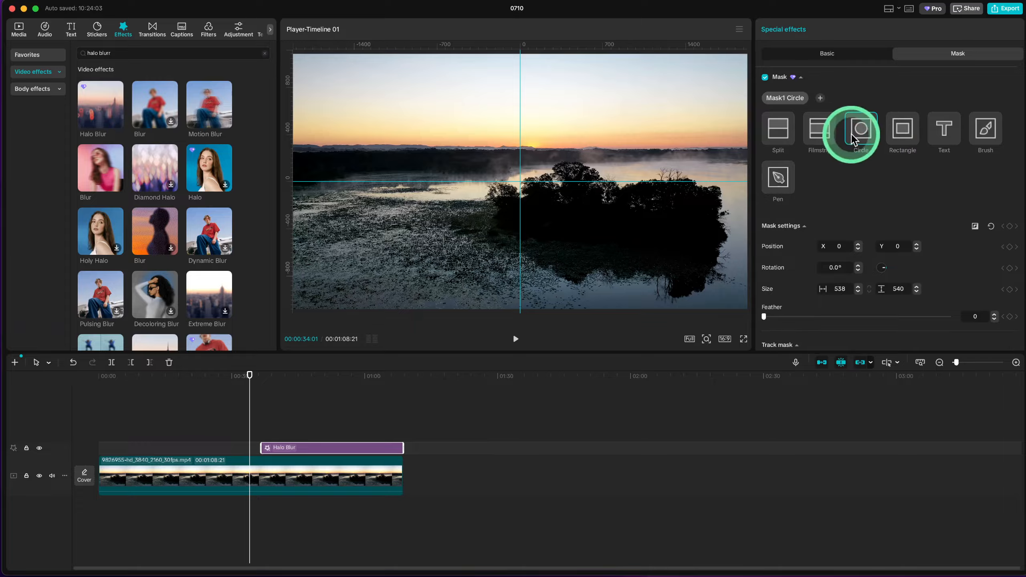
click(245, 407)
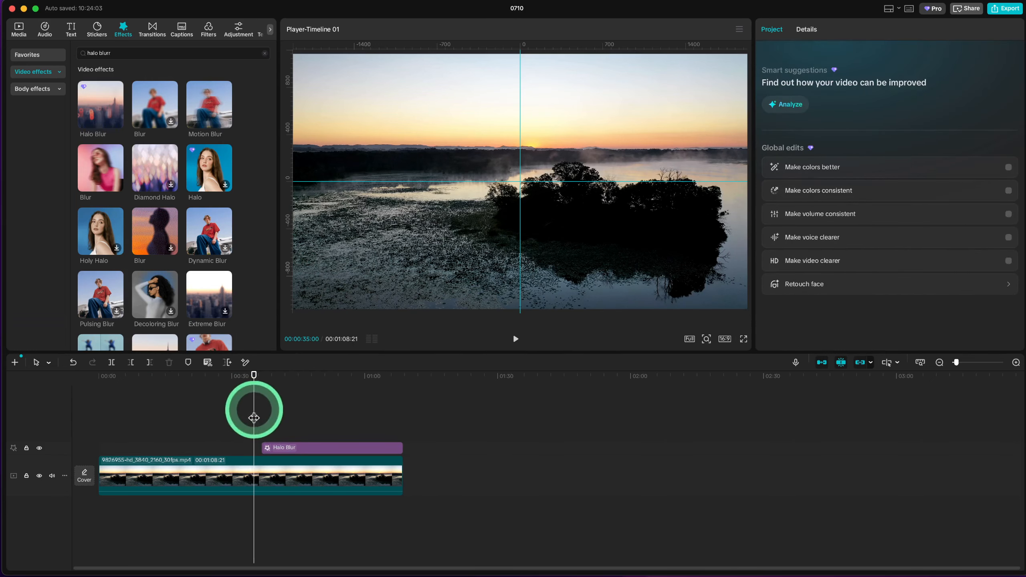
drag(252, 412, 309, 433)
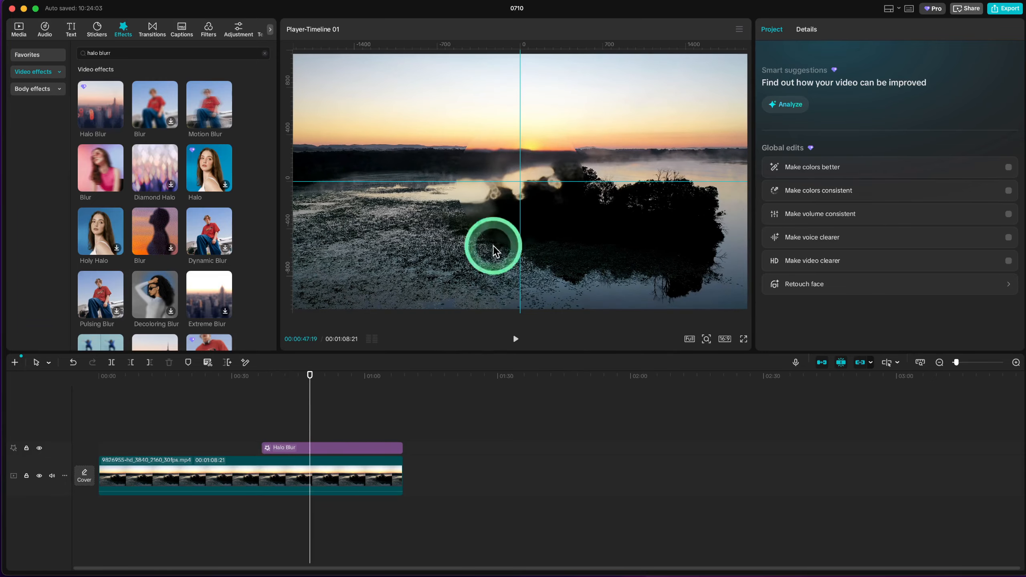
- Select the video clip in the preview and open its mask settings
click(541, 177)
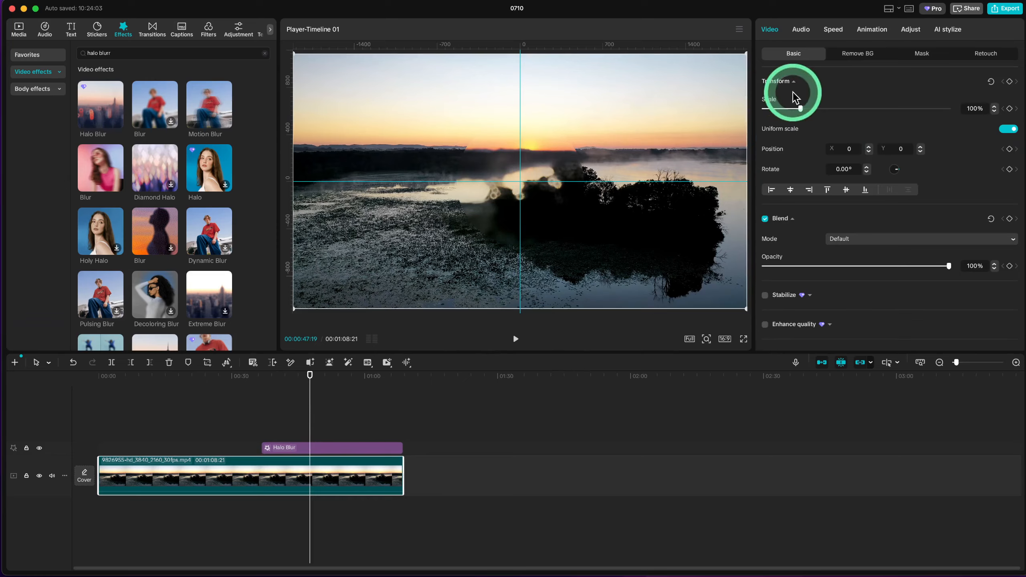
click(921, 53)
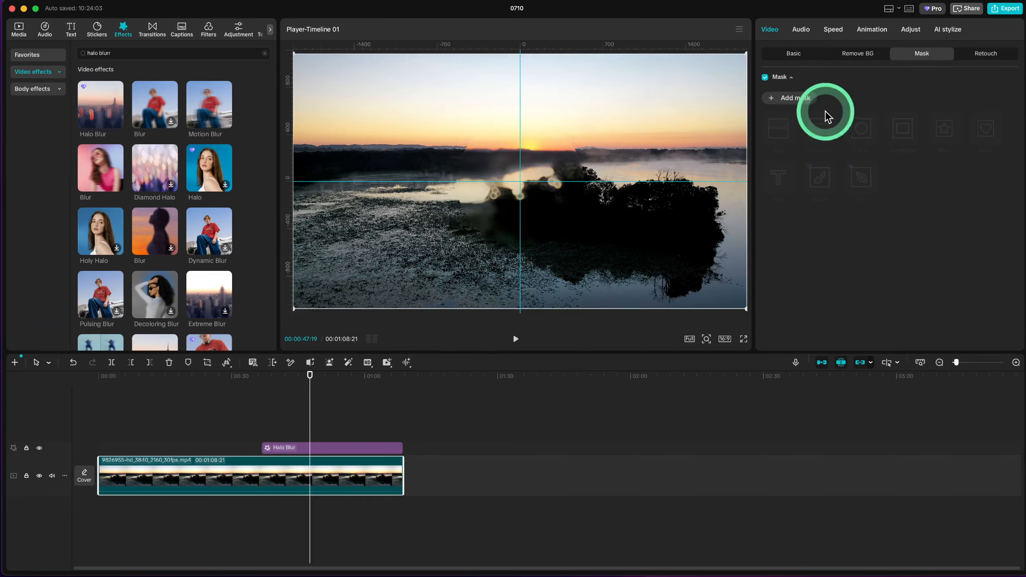